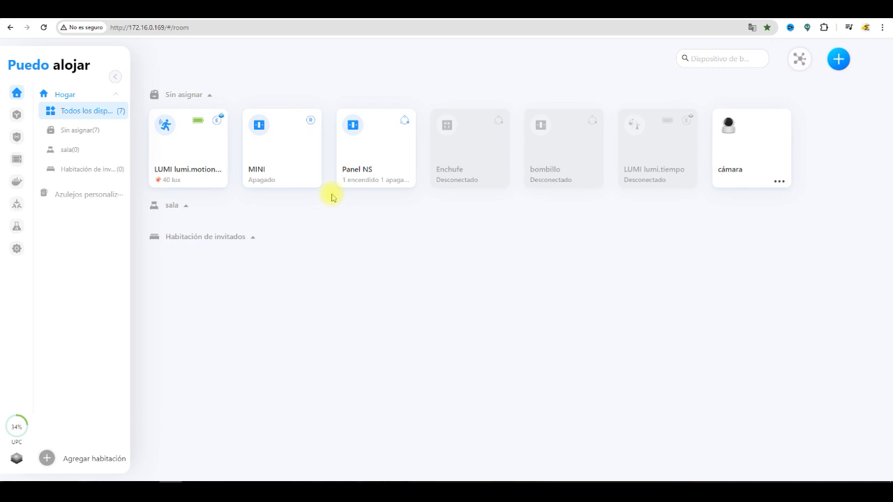
Step: Remove the Matter Bridge from all of its linked platforms
{"action": "left_click", "coordinate": [21, 207]}
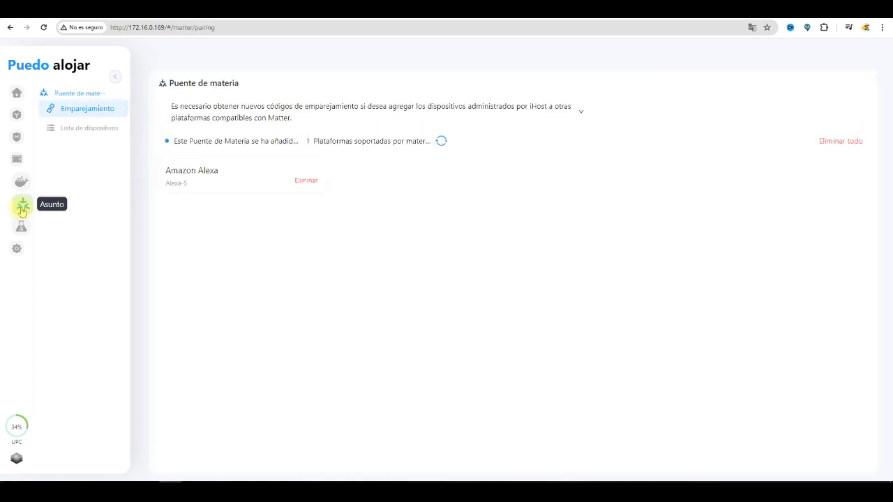
{"action": "left_click", "coordinate": [841, 140]}
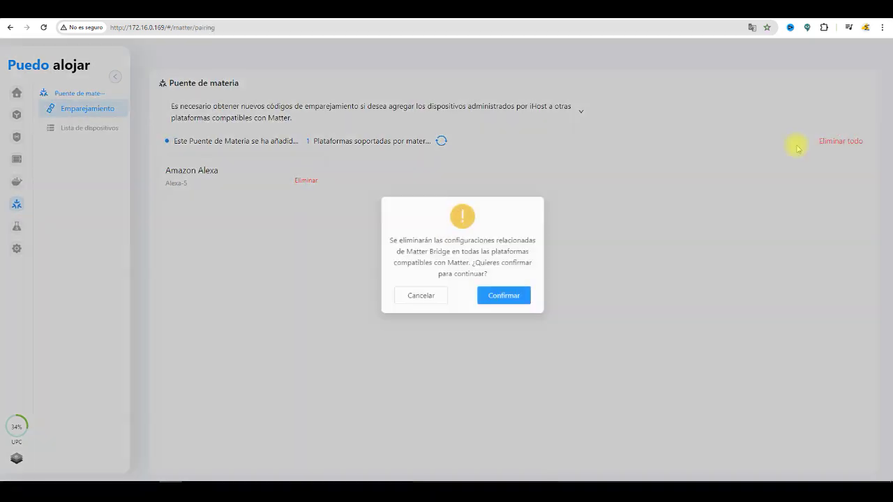
{"action": "left_click", "coordinate": [474, 304]}
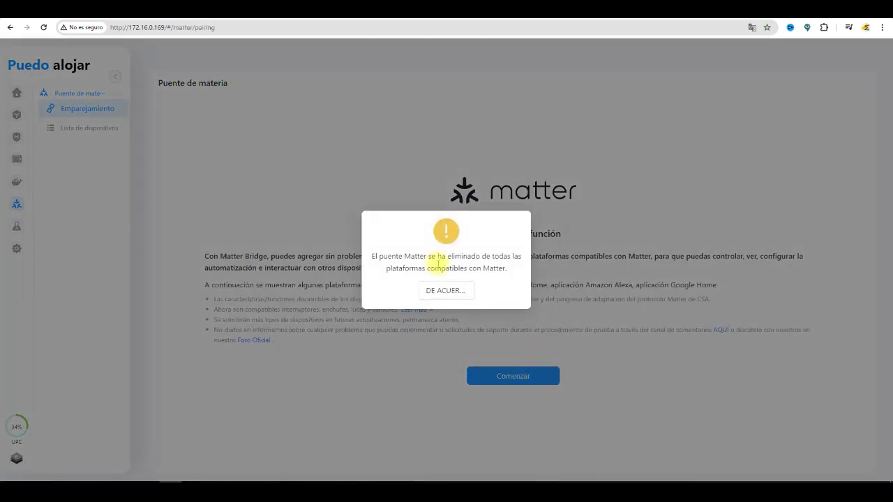
{"action": "left_click", "coordinate": [446, 290]}
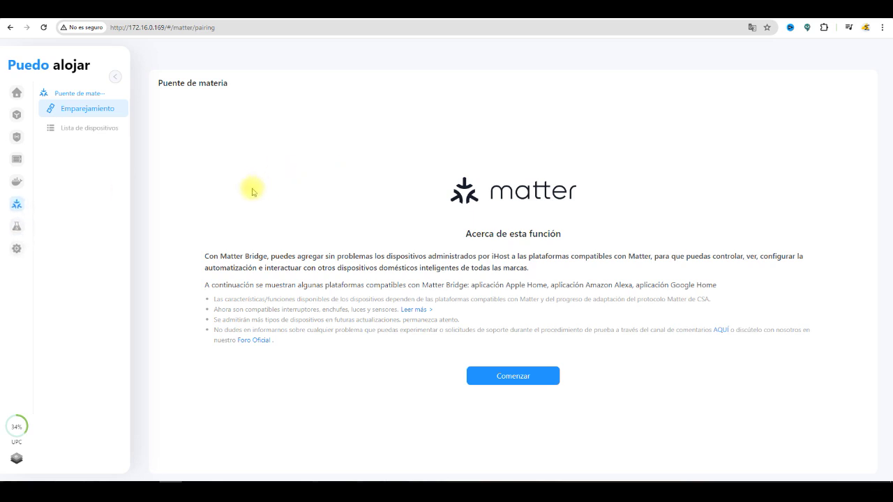
Step: Pair the Matter Bridge with Amazon Alexa and refresh the list of linked platforms
{"action": "left_click", "coordinate": [17, 92]}
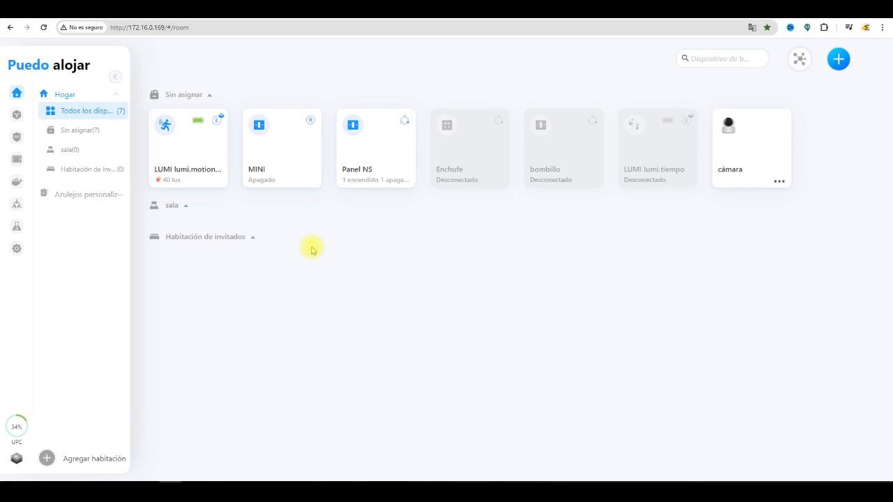
{"action": "left_click", "coordinate": [23, 211]}
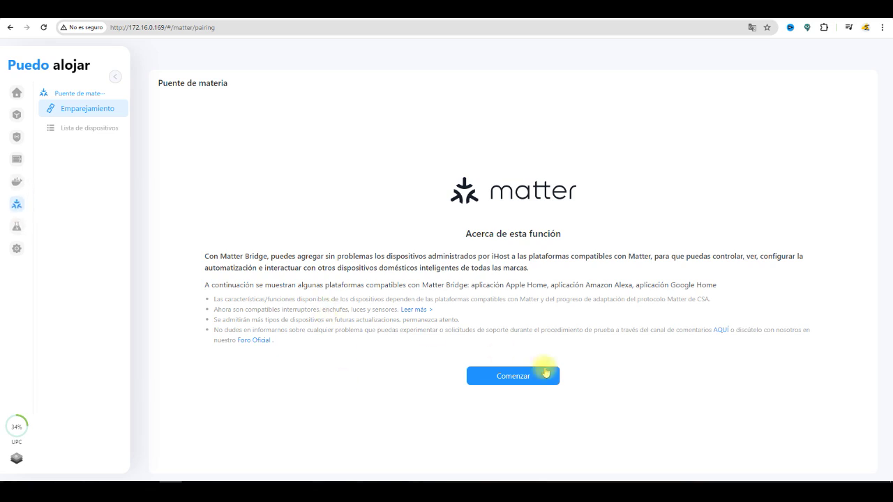
{"action": "left_click", "coordinate": [495, 379]}
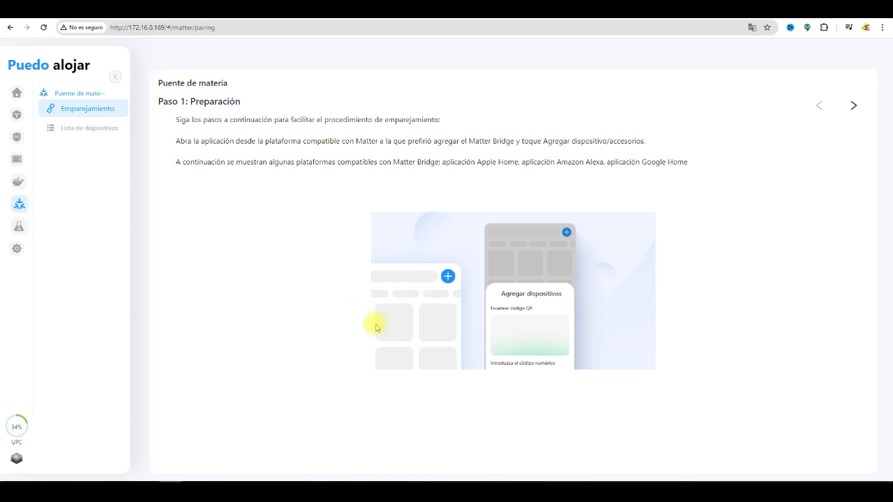
{"action": "left_click", "coordinate": [855, 107]}
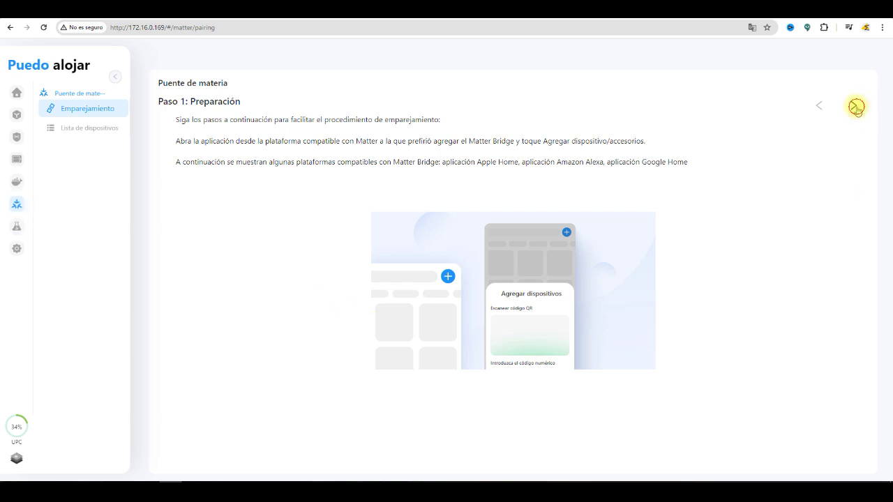
{"action": "left_click", "coordinate": [511, 290]}
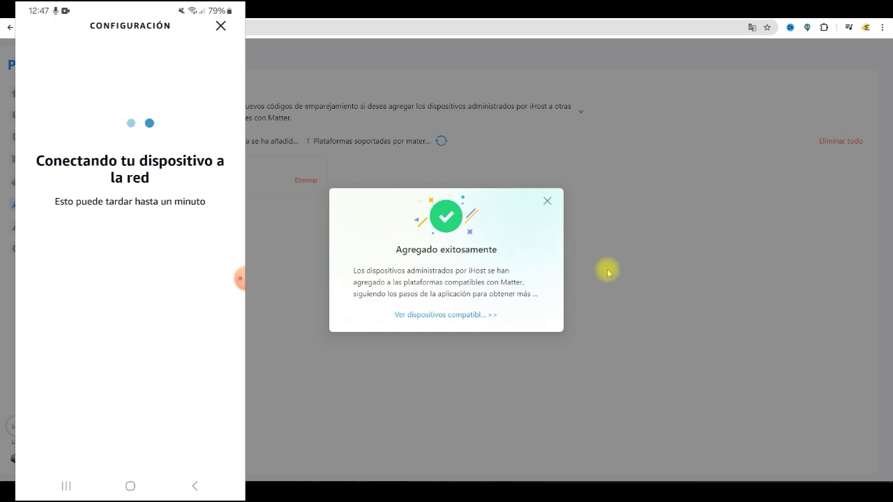
{"action": "left_click", "coordinate": [548, 203]}
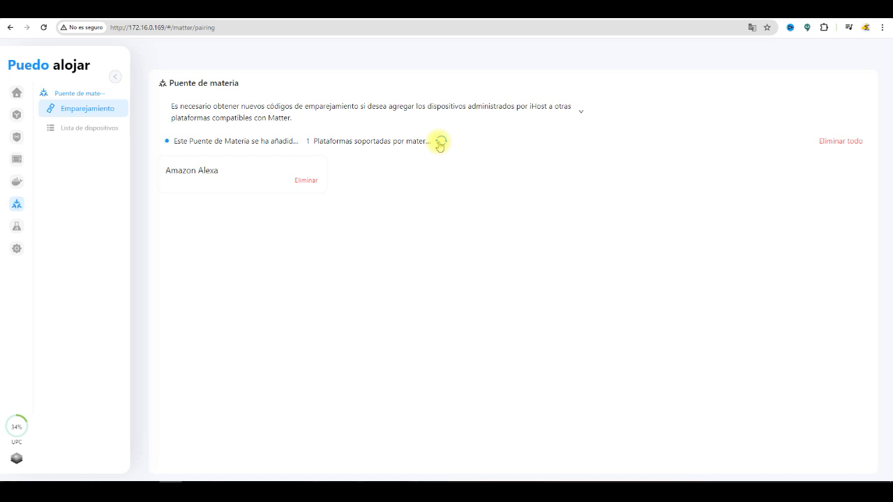
{"action": "left_click", "coordinate": [440, 142]}
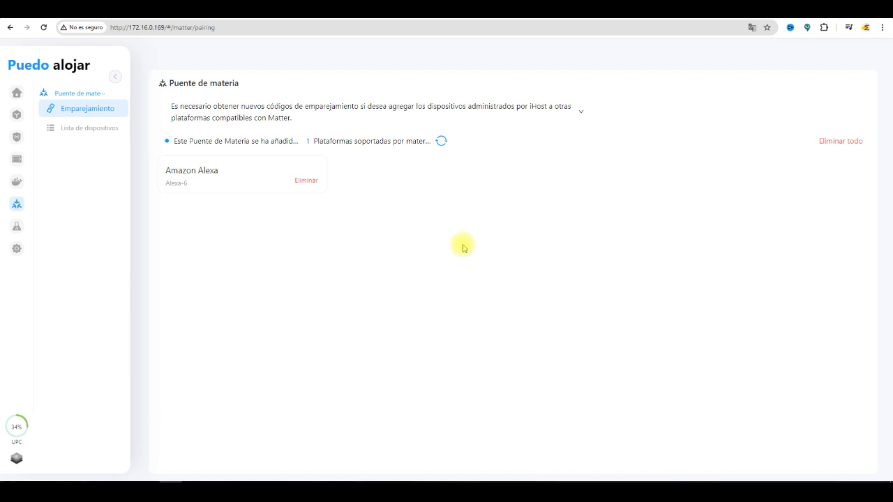
Step: Open the MINI switch's controls from the overview of all devices
{"action": "left_click", "coordinate": [17, 97]}
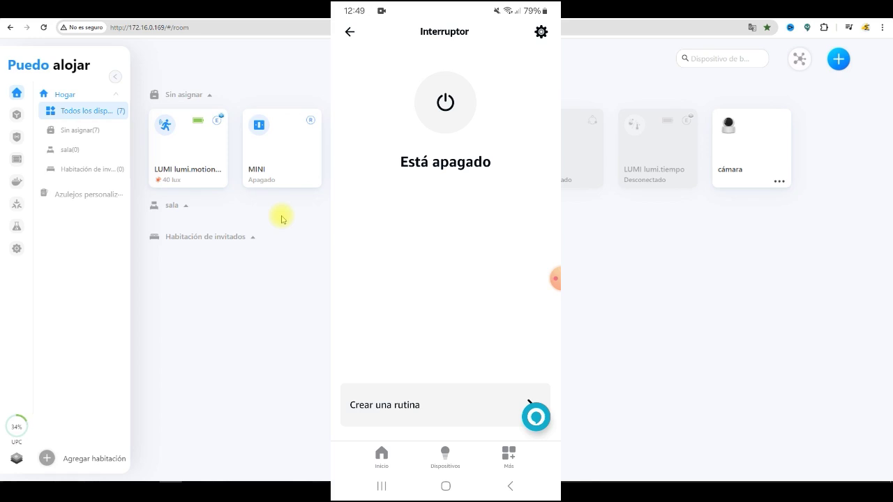
{"action": "left_click", "coordinate": [287, 159]}
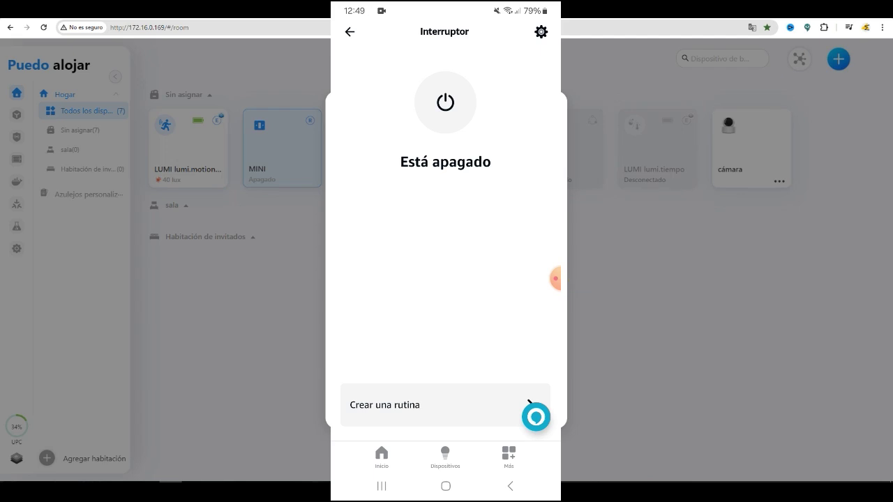
{"action": "left_click", "coordinate": [556, 278]}
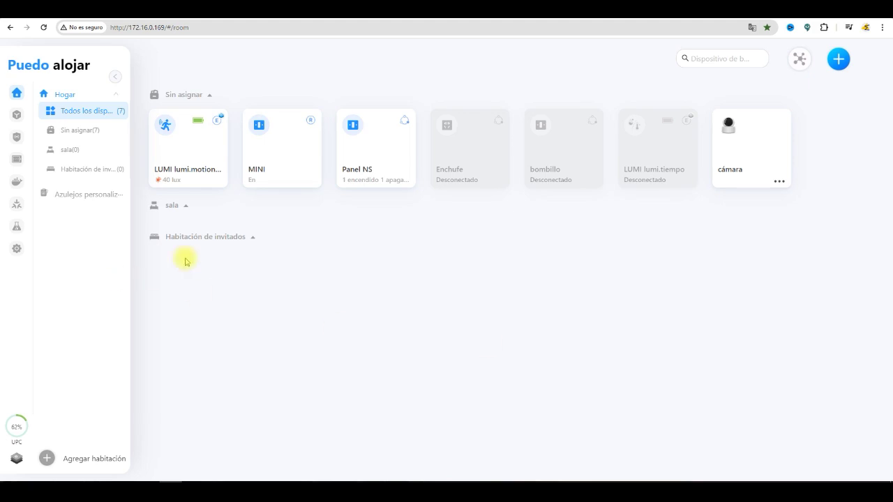
Step: Rename the MINI device as interruptor in its device settings and return to the device overview
{"action": "left_click", "coordinate": [290, 165]}
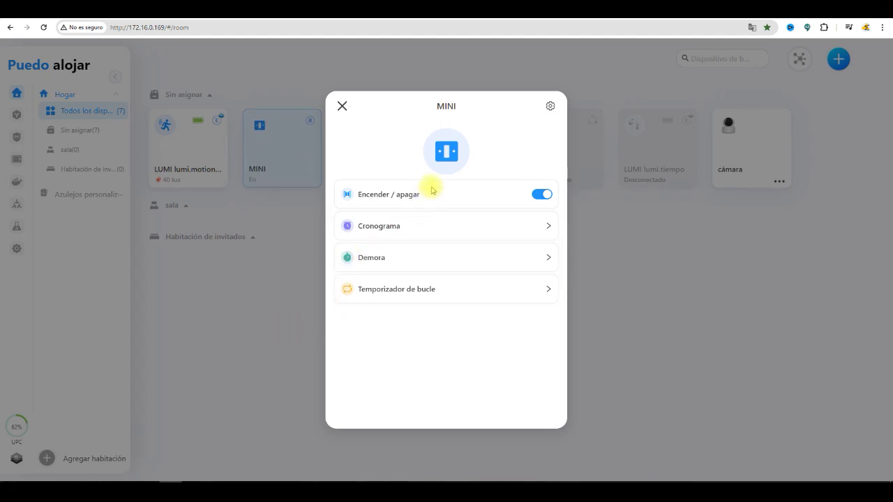
{"action": "left_click", "coordinate": [550, 107]}
{"action": "left_click", "coordinate": [457, 144]}
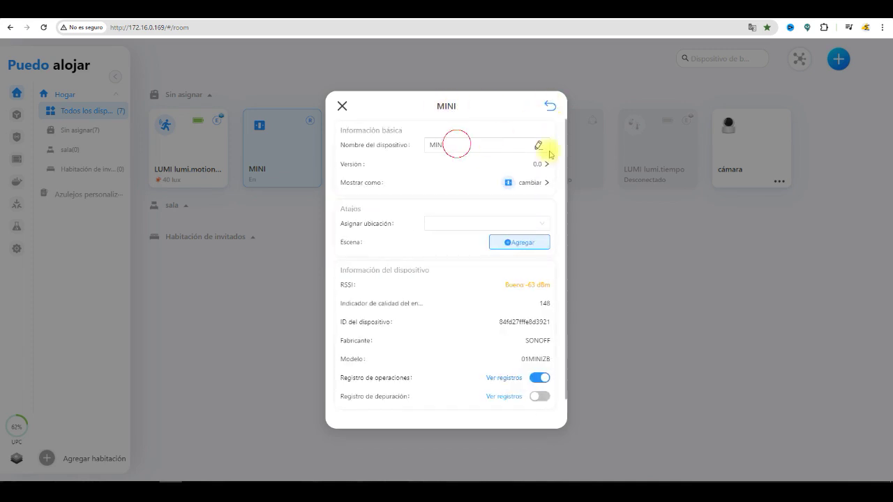
{"action": "left_click", "coordinate": [538, 145]}
{"action": "left_click_drag", "start_coordinate": [448, 145], "coordinate": [410, 144]}
{"action": "key", "text": "BackSpace"}
{"action": "type", "text": "inter"}
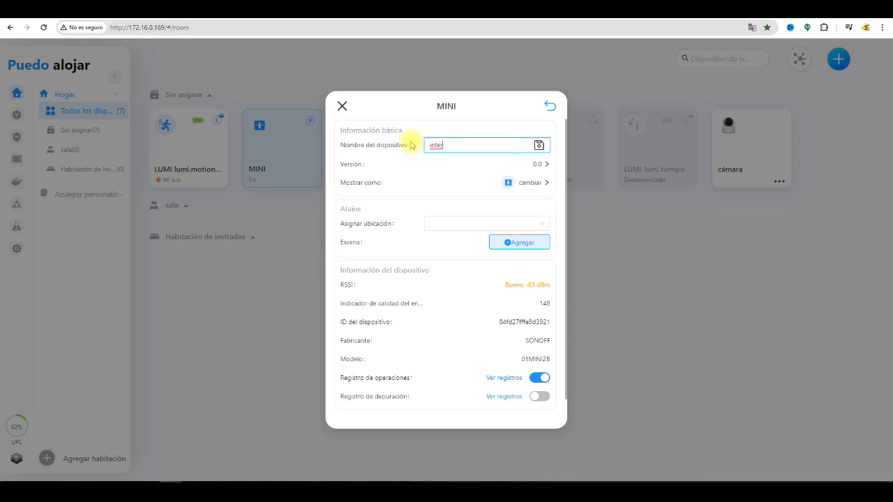
{"action": "type", "text": "ruptor"}
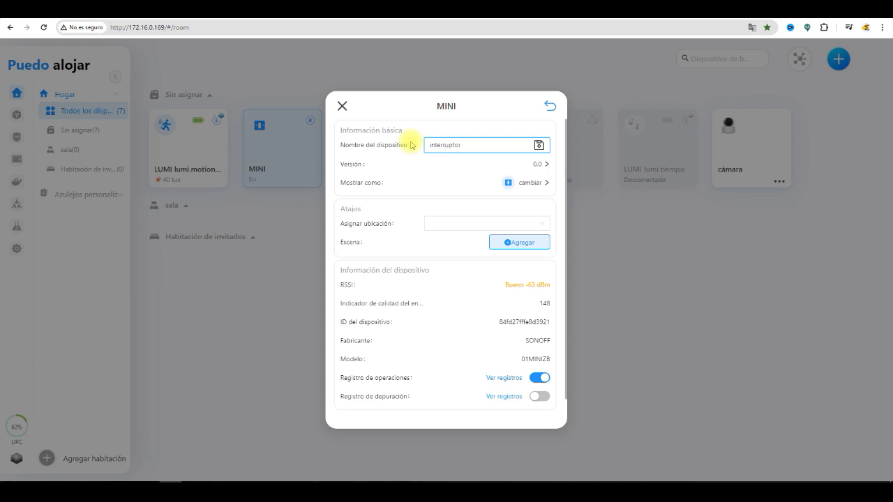
{"action": "left_click", "coordinate": [538, 145]}
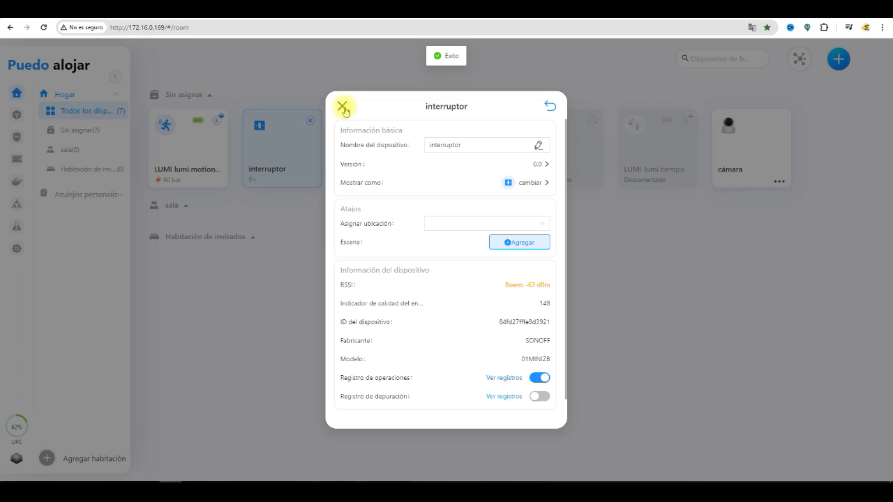
{"action": "left_click", "coordinate": [550, 106]}
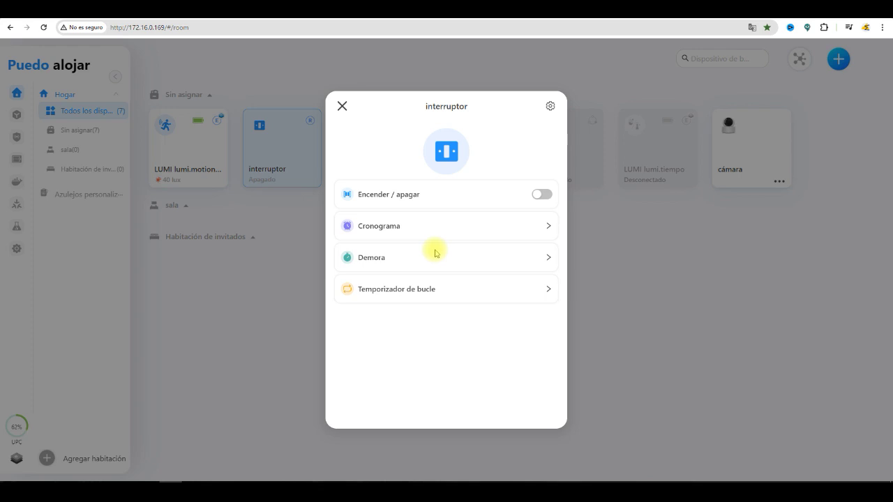
{"action": "left_click", "coordinate": [342, 106]}
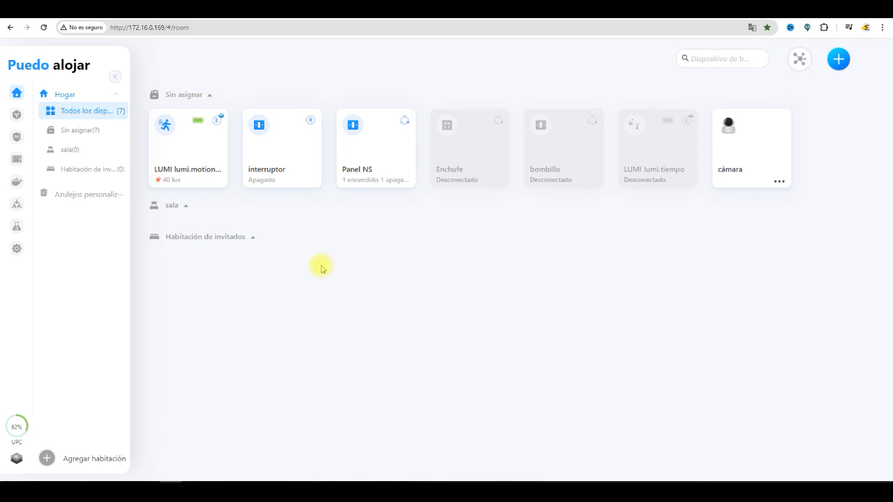
Step: Refresh the Matter Bridge's linked platforms and check them again before returning to the device overview
{"action": "left_click", "coordinate": [23, 208]}
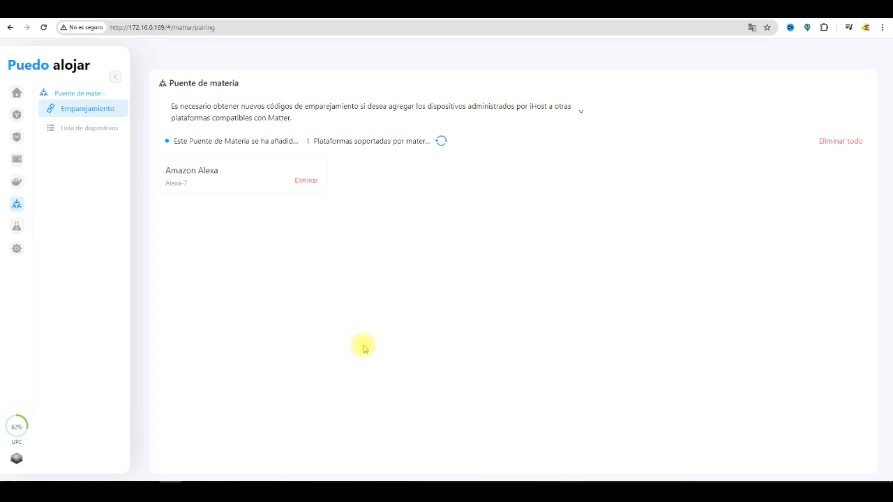
{"action": "left_click", "coordinate": [441, 140]}
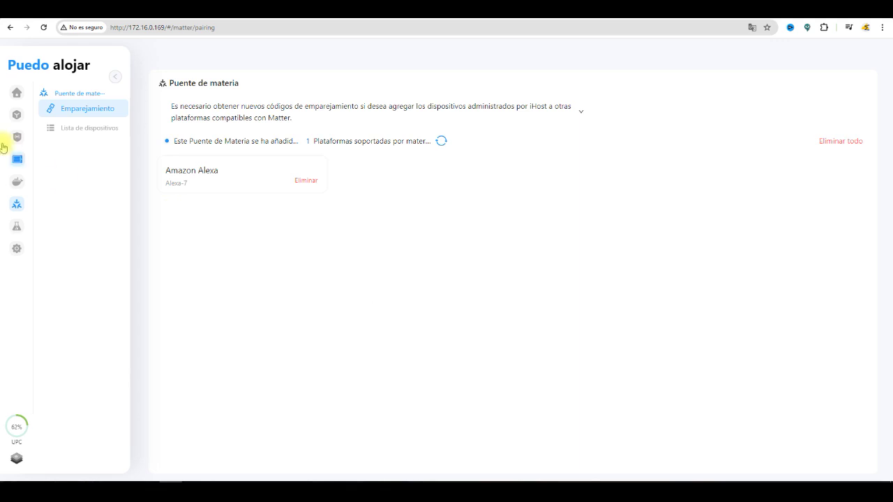
{"action": "left_click", "coordinate": [17, 92]}
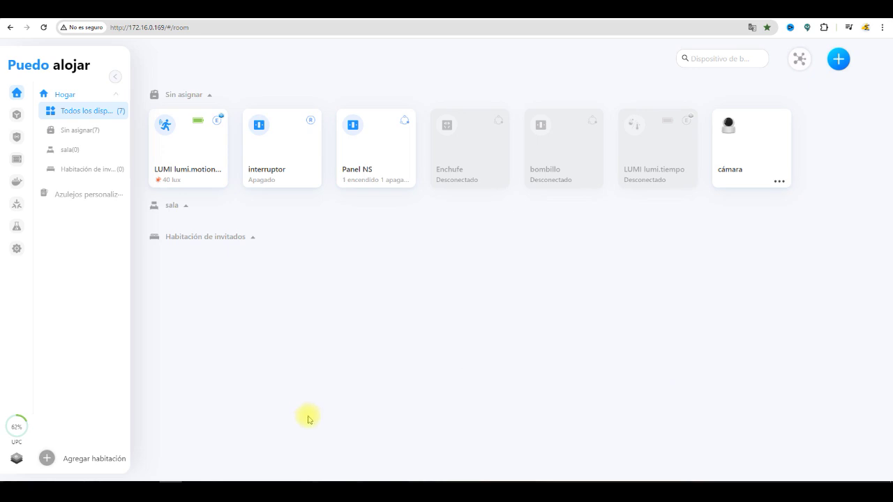
{"action": "left_click", "coordinate": [17, 203]}
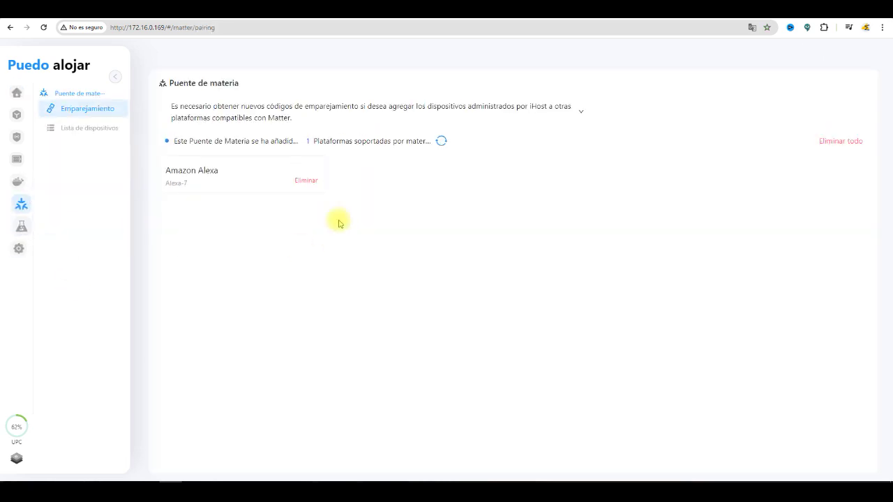
{"action": "left_click", "coordinate": [22, 97]}
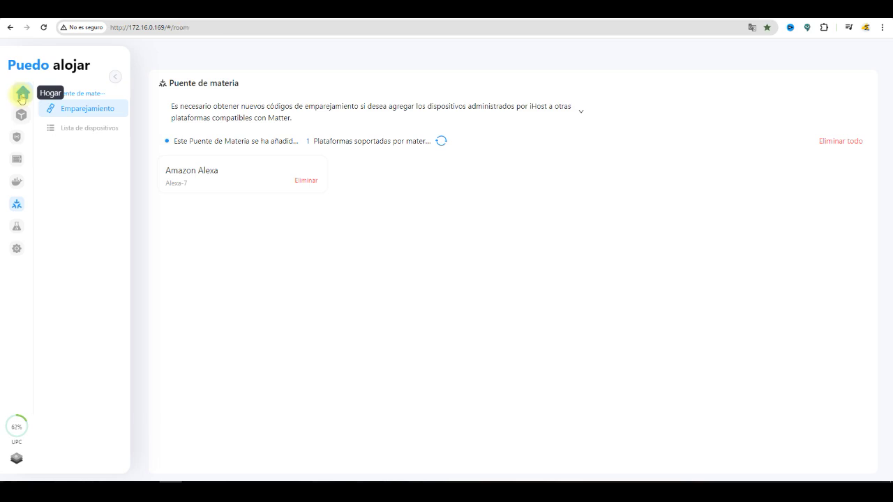